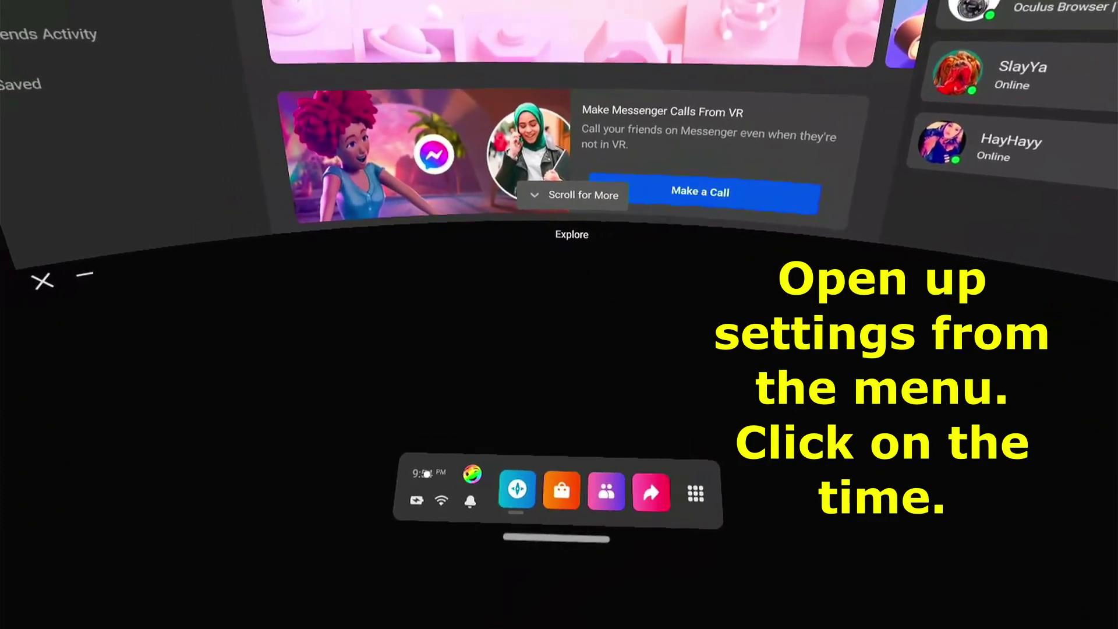
# Step: Open Quick Settings from the clock on the universal menu bar
pyautogui.click(427, 474)
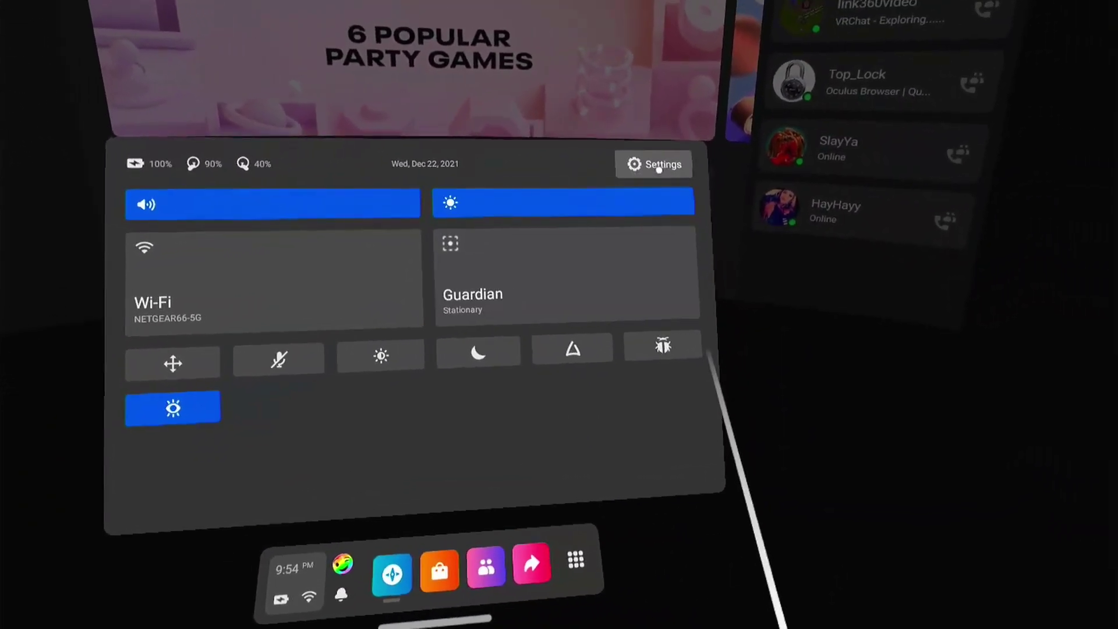
# Step: Enable the 120 Hz Refresh Rate experimental feature in Settings, then bring up the Sharing panel
pyautogui.click(659, 167)
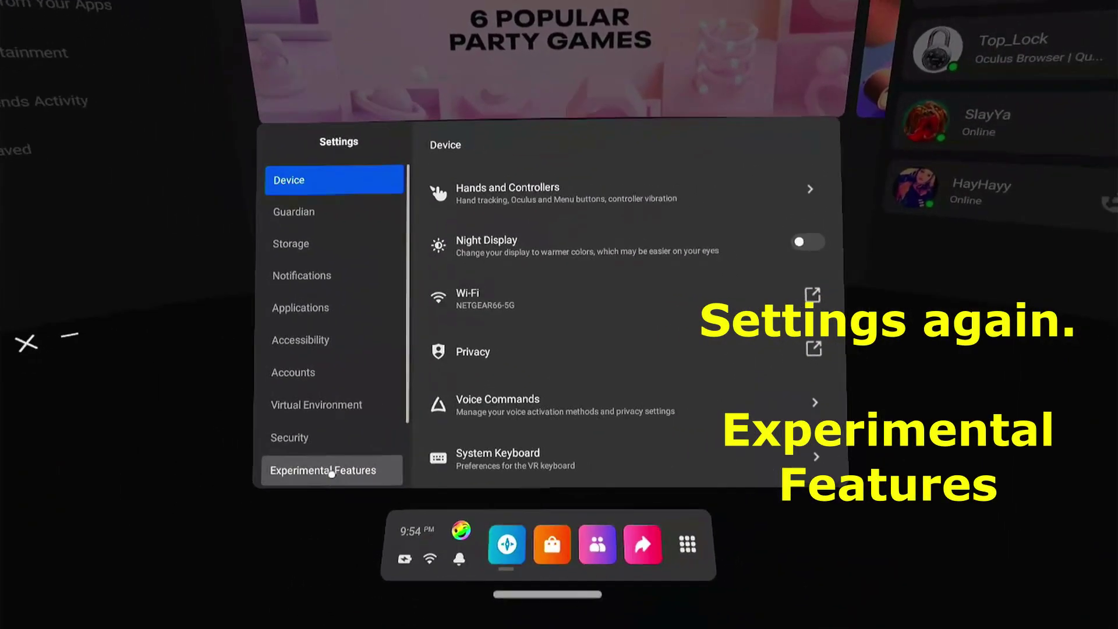
pyautogui.click(331, 474)
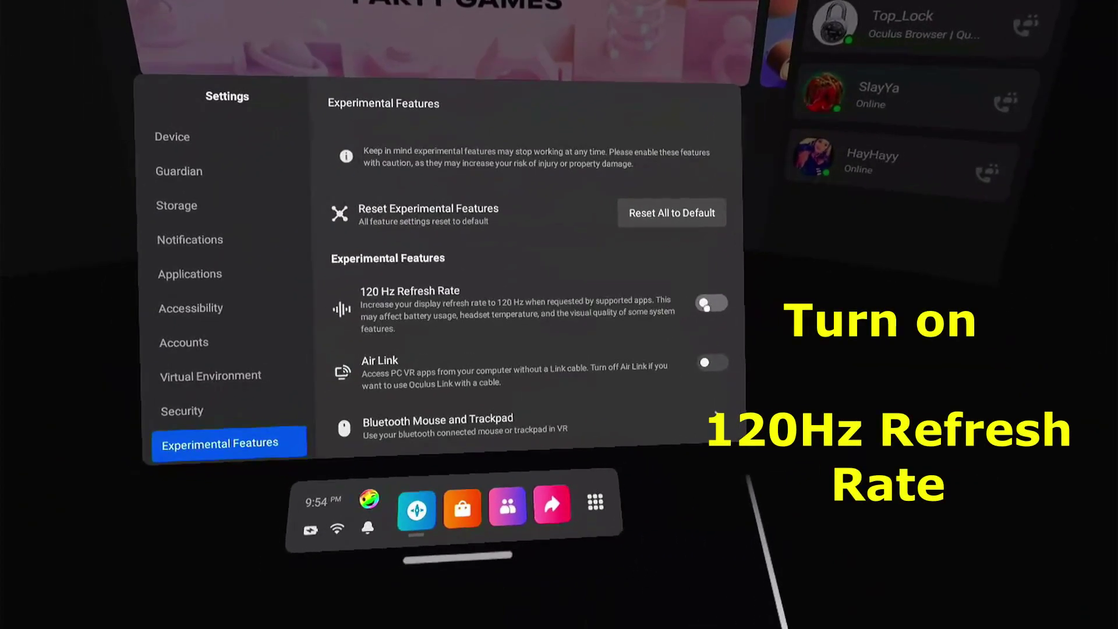
pyautogui.click(706, 304)
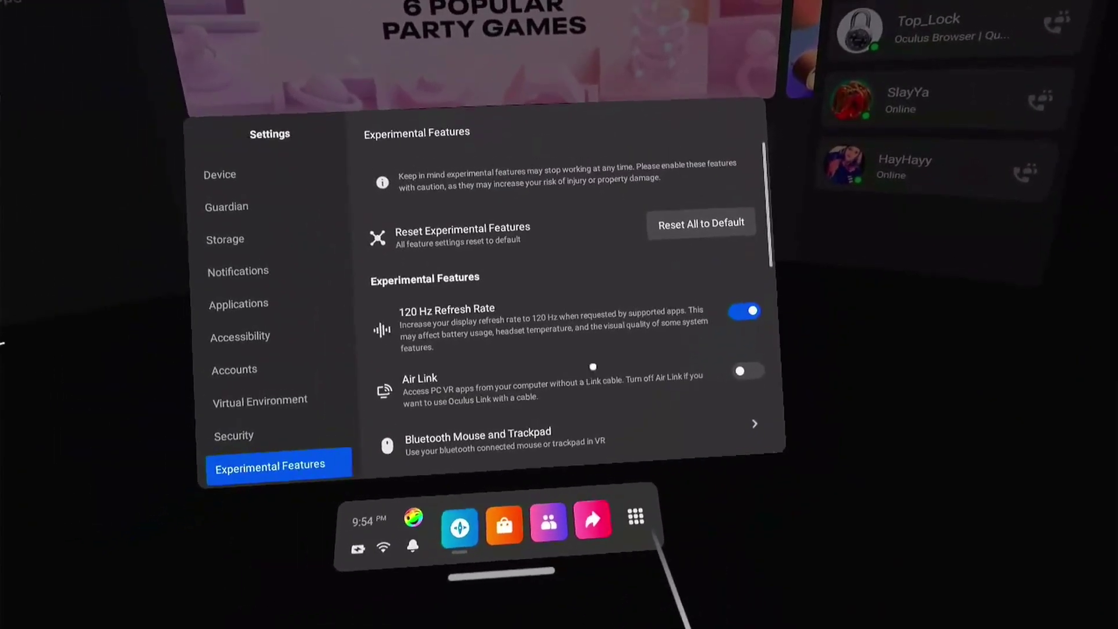
pyautogui.scroll(-2, 593, 366)
pyautogui.scroll(2, 592, 366)
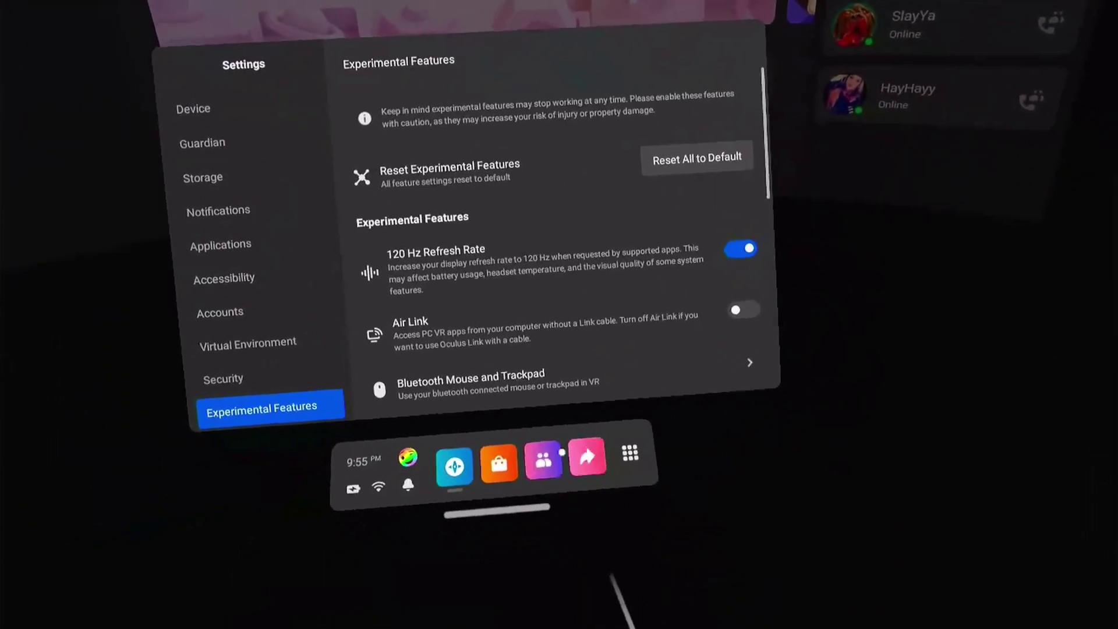
pyautogui.click(585, 458)
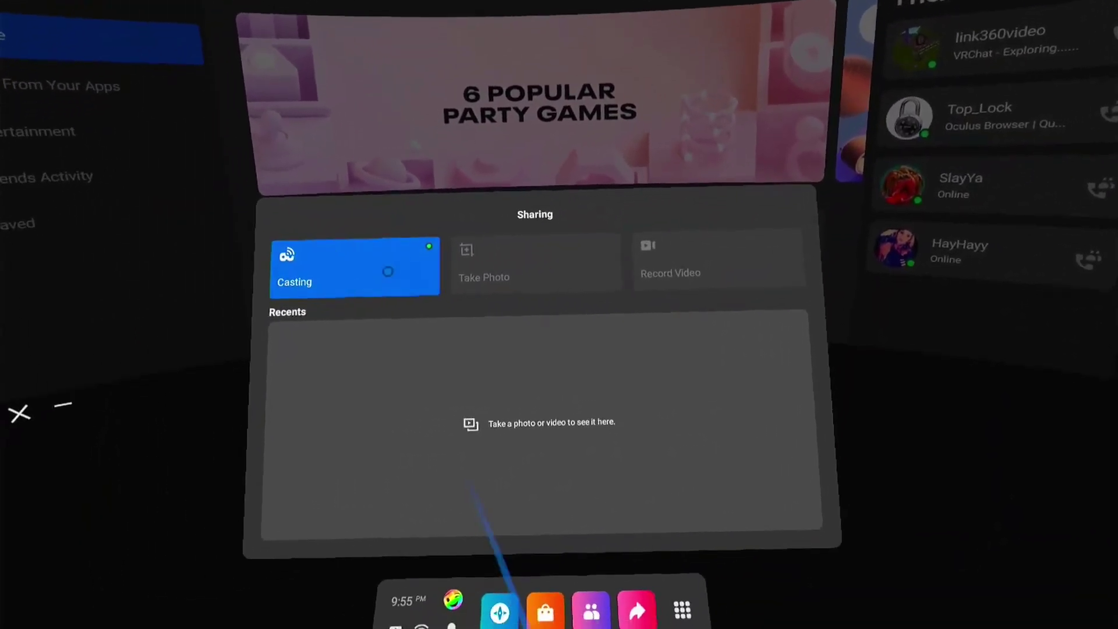
# Step: Set up a new video recording with Include Mic Audio switched on
pyautogui.click(401, 256)
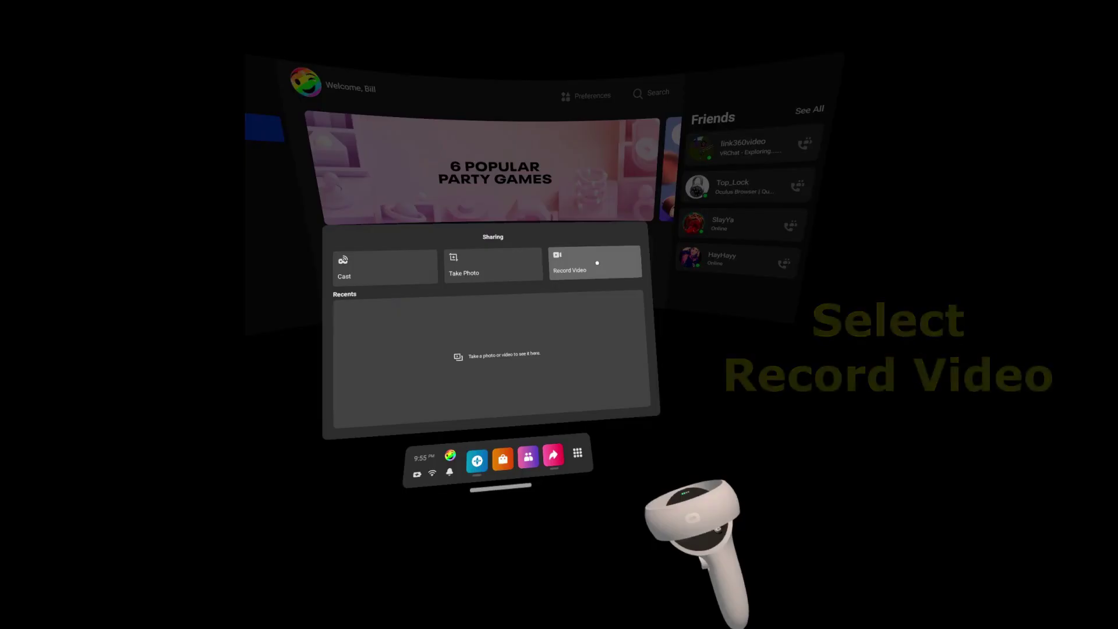
pyautogui.click(596, 262)
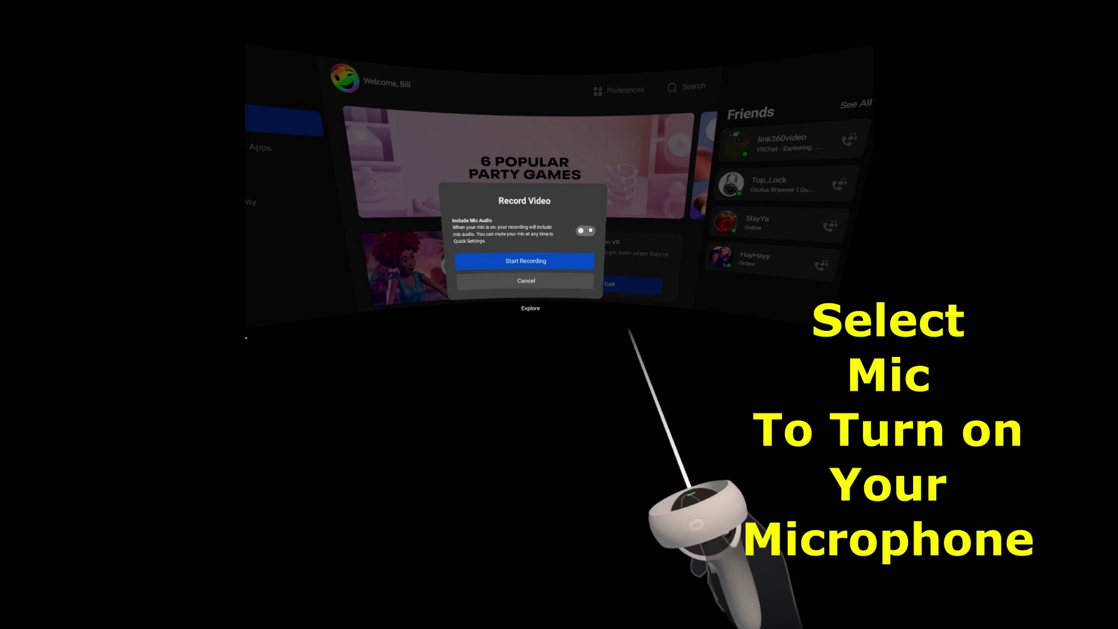
pyautogui.click(585, 230)
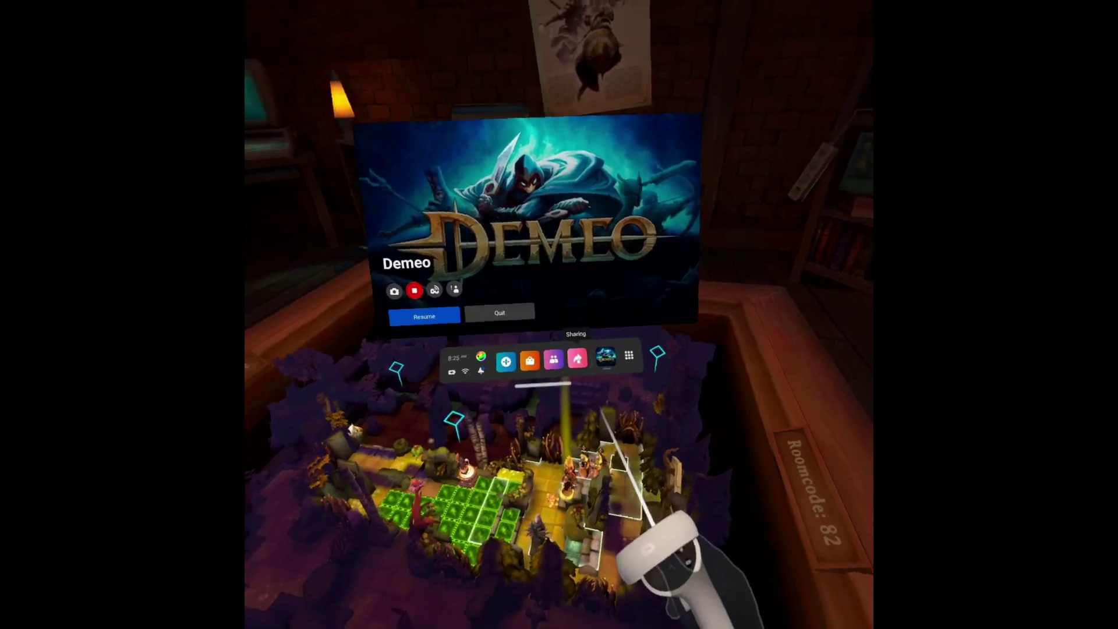
# Step: Check the Sharing Recents, return to Demeo's pause menu, and take a delayed photo of the table
pyautogui.click(582, 370)
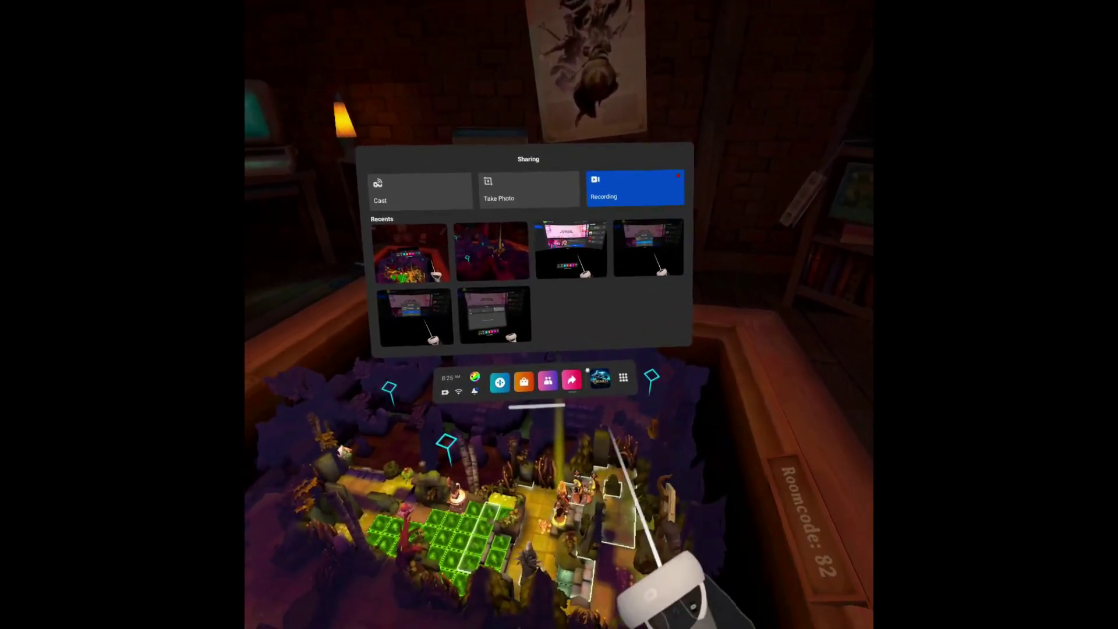
pyautogui.click(595, 365)
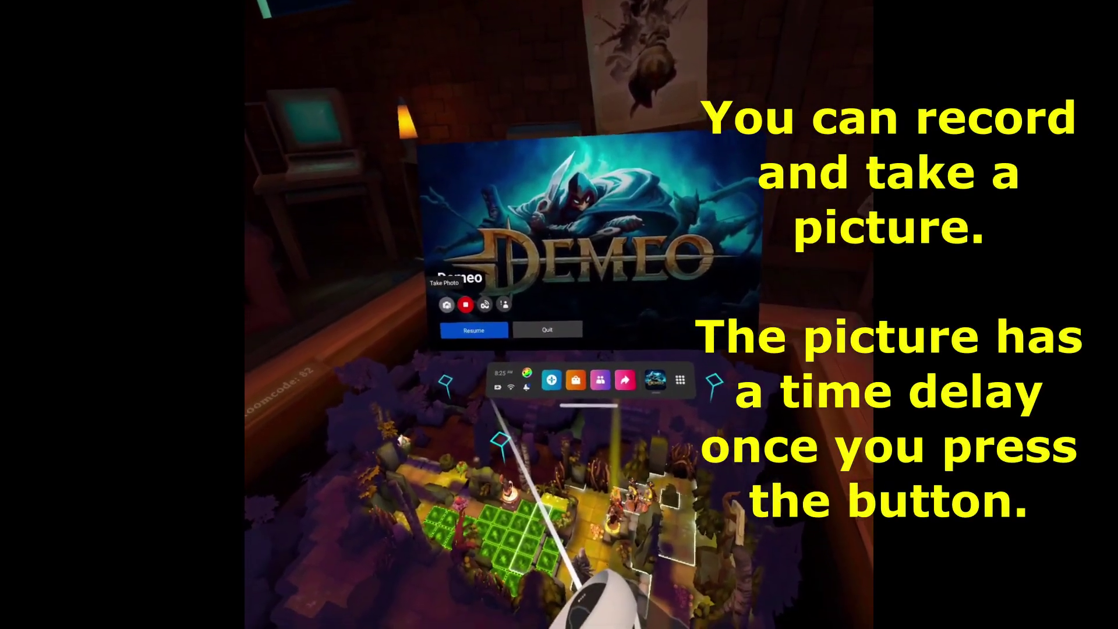
pyautogui.click(446, 304)
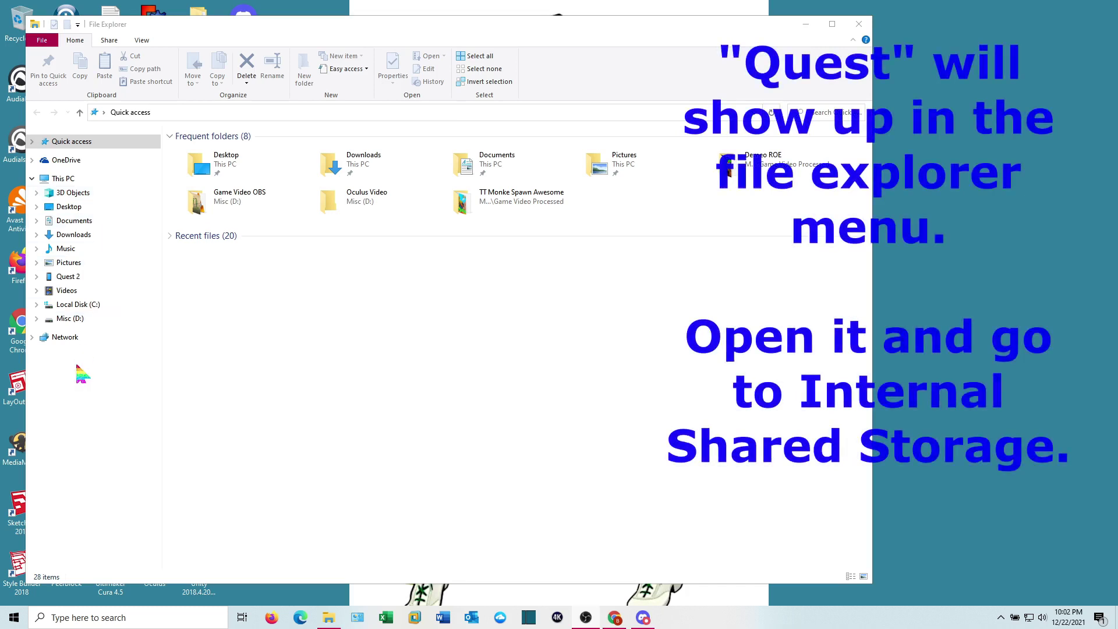
# Step: Browse Quest 2 > Internal shared storage > Oculus > VideoShots and select the 91.0 MB video
pyautogui.click(36, 276)
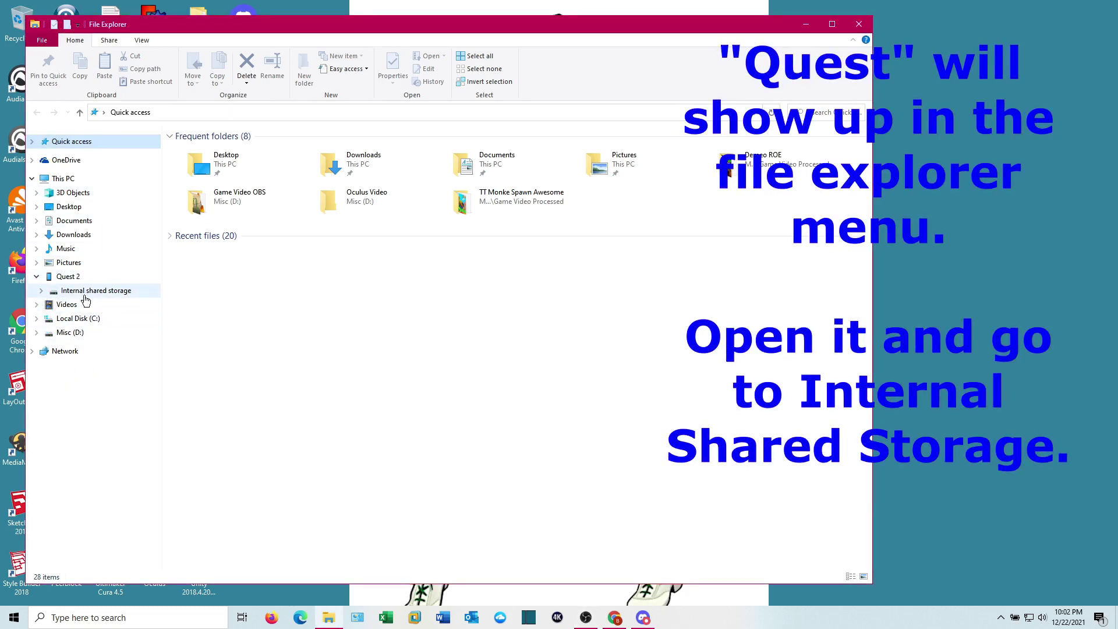
pyautogui.click(40, 291)
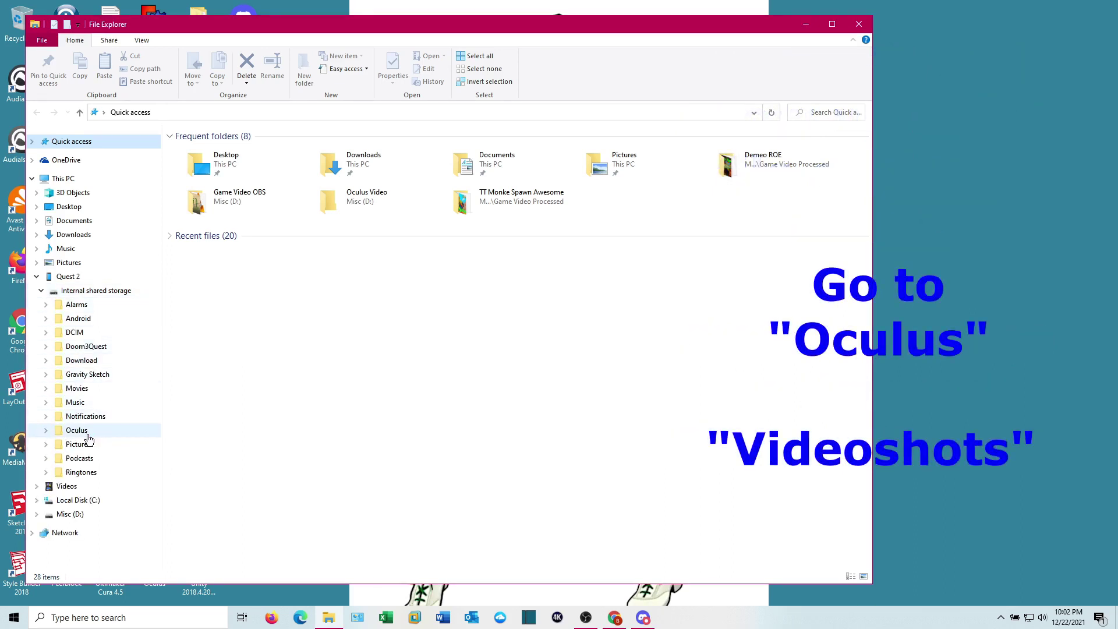
pyautogui.click(46, 431)
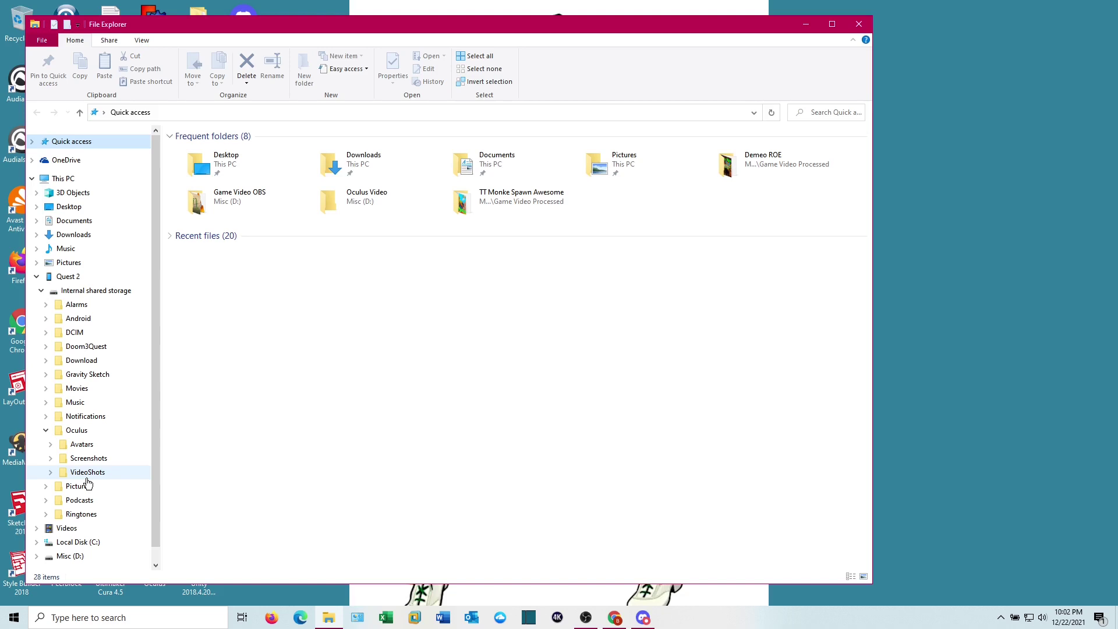
pyautogui.click(76, 431)
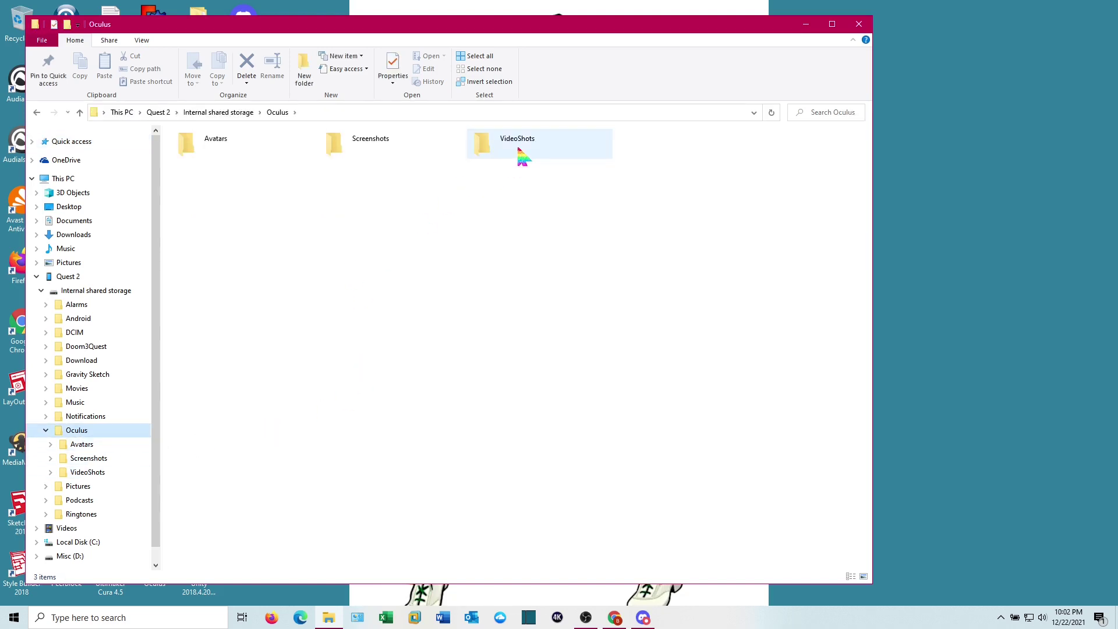
pyautogui.doubleClick(518, 145)
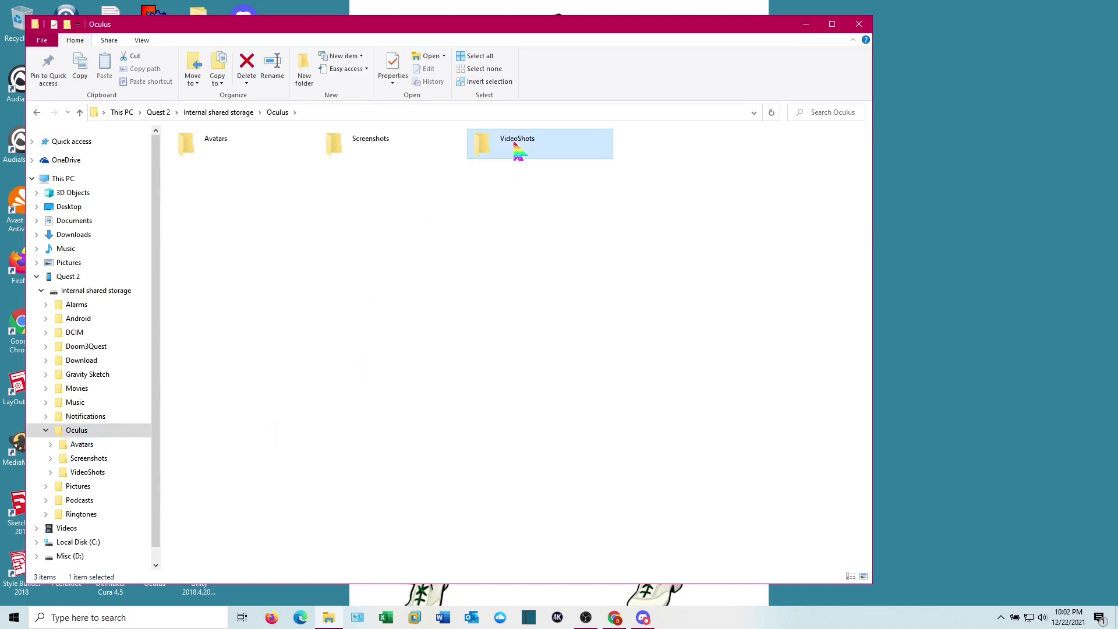
pyautogui.click(229, 150)
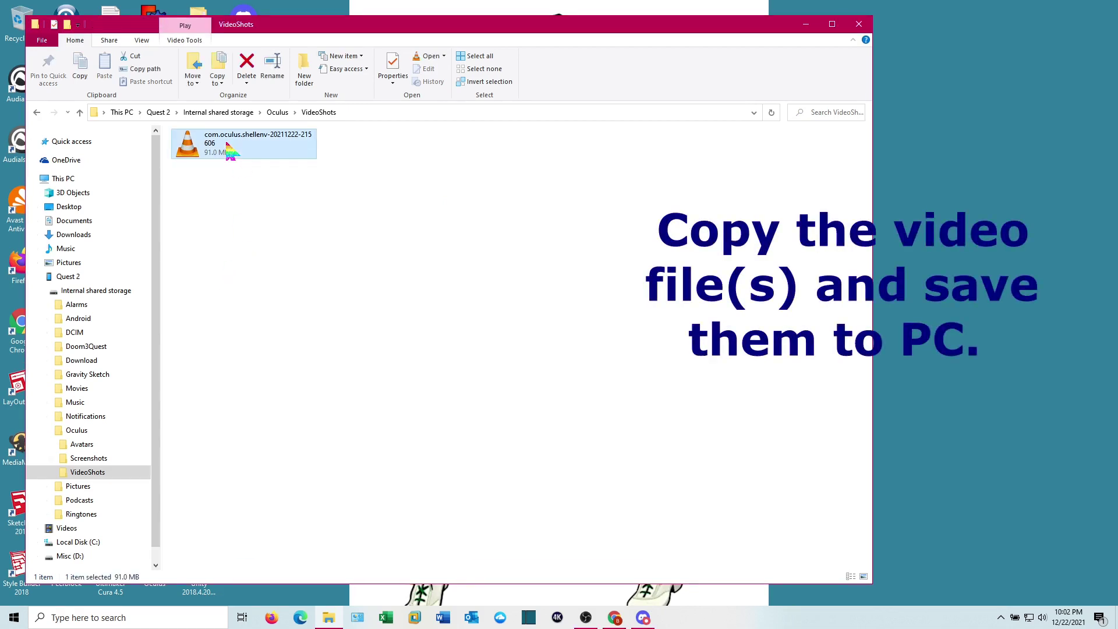
# Step: Copy the headset video and paste it into the Oculus Video folder on Misc (D:)
pyautogui.rightClick(229, 148)
pyautogui.click(262, 226)
pyautogui.scroll(-1, 159, 341)
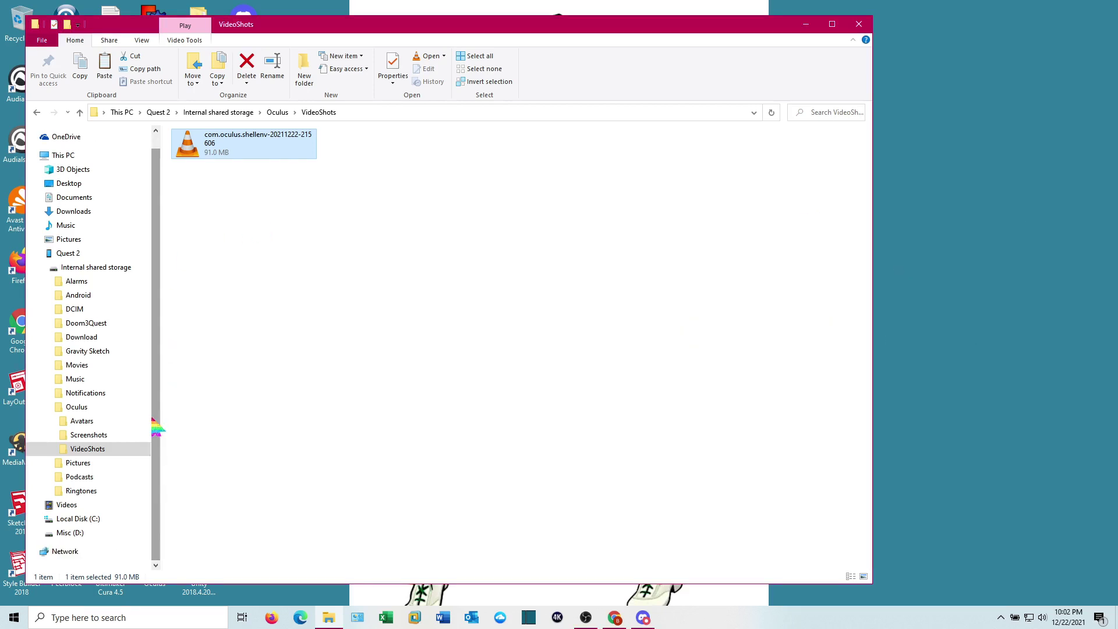
pyautogui.click(36, 532)
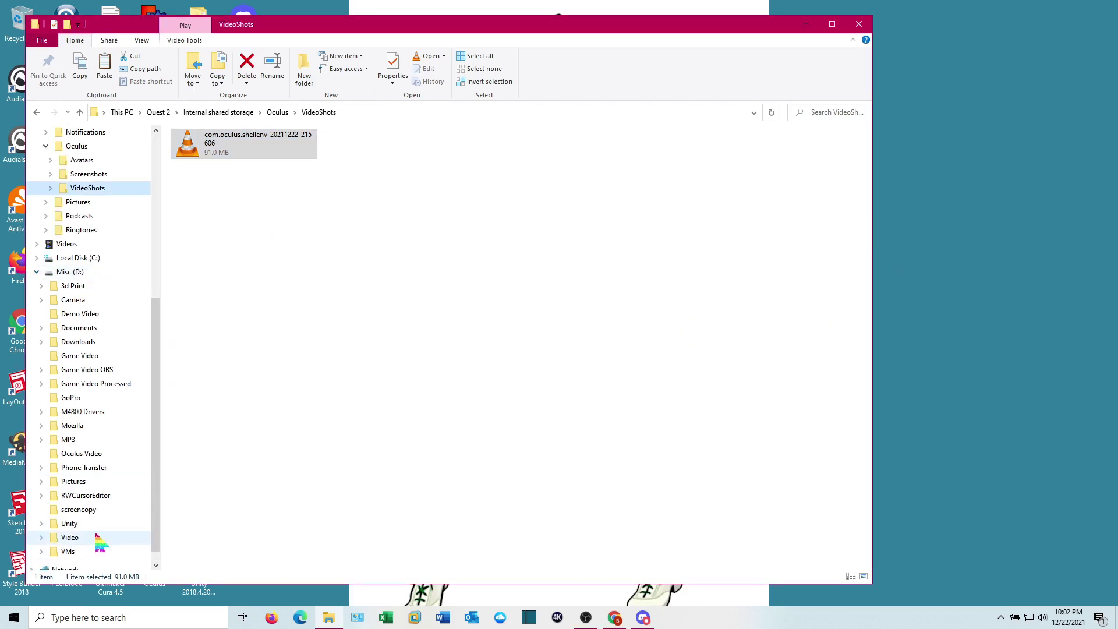
pyautogui.click(81, 453)
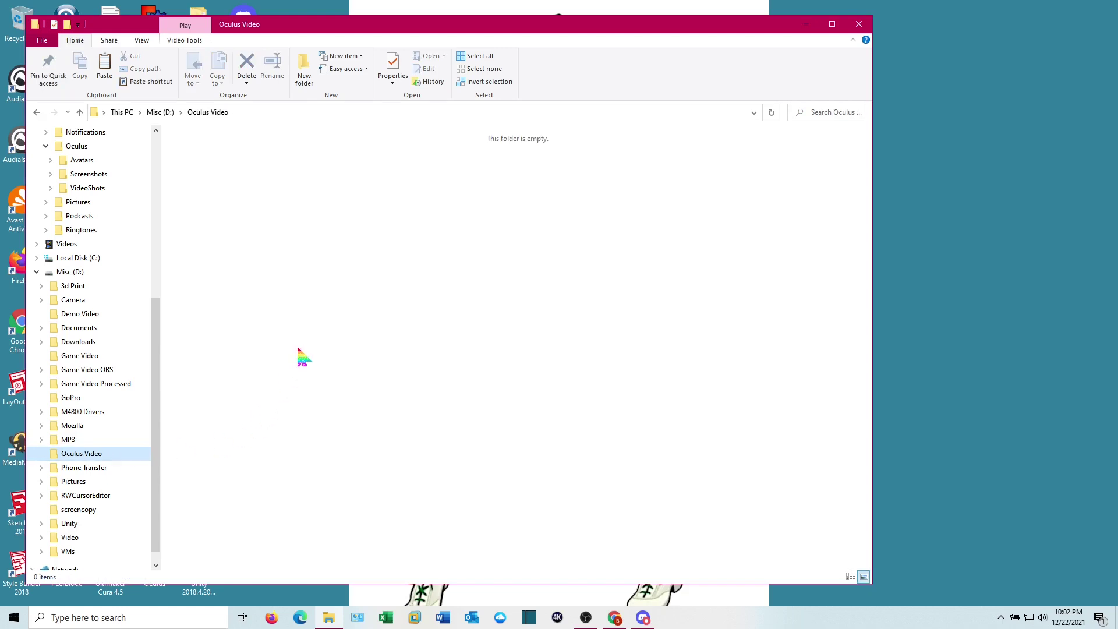
pyautogui.rightClick(301, 303)
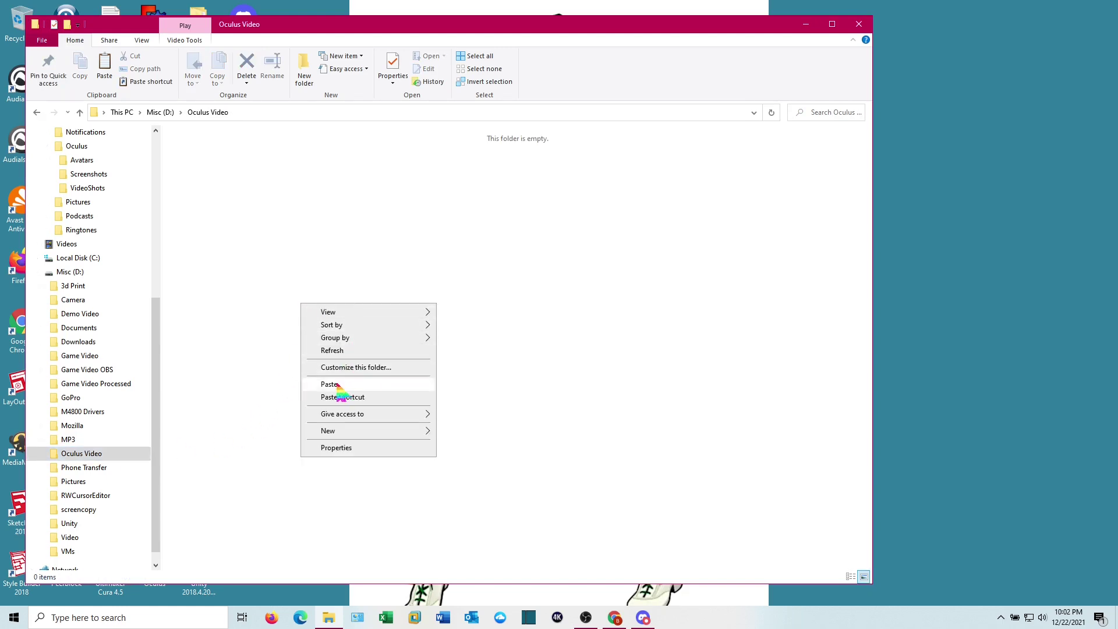
pyautogui.click(394, 379)
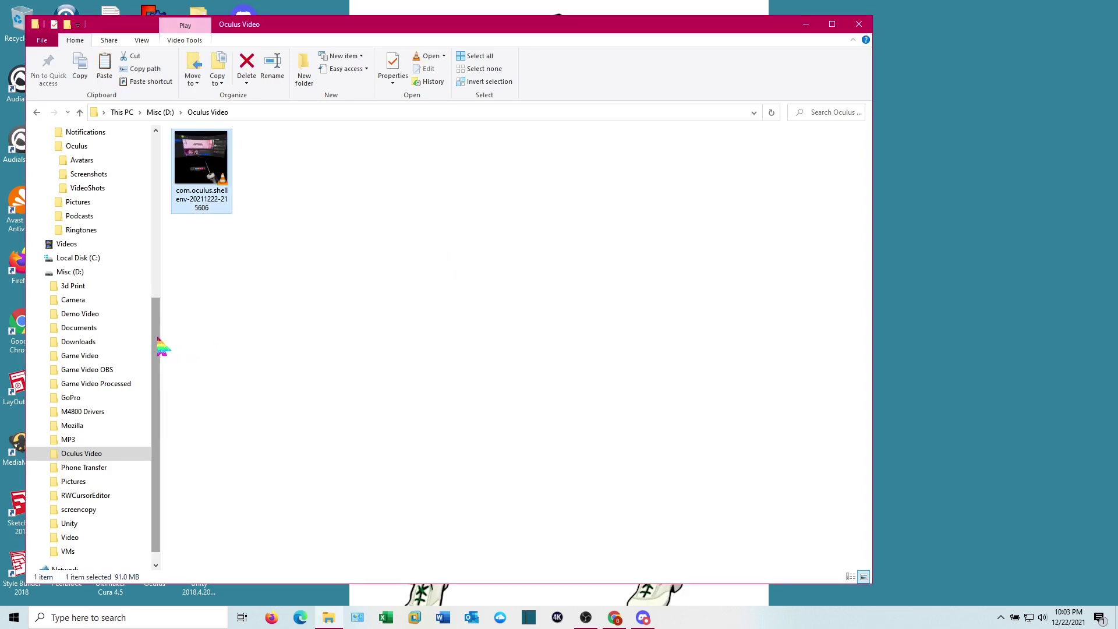
# Step: Permanently delete the original video from the Quest 2's VideoShots folder
pyautogui.moveTo(157, 340); pyautogui.dragTo(173, 249)
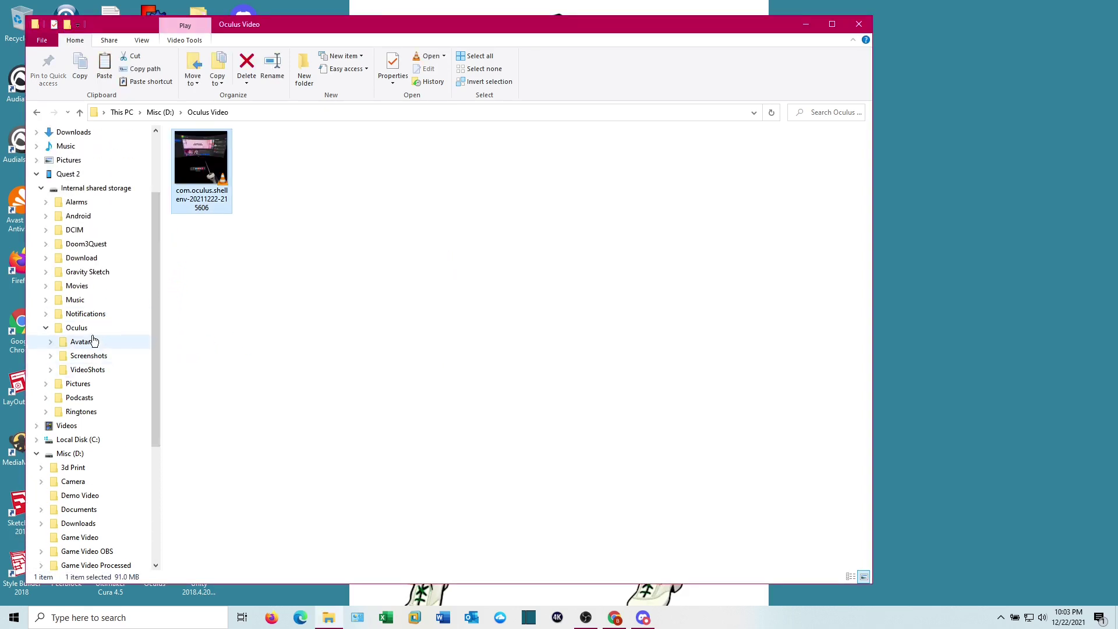
pyautogui.click(76, 328)
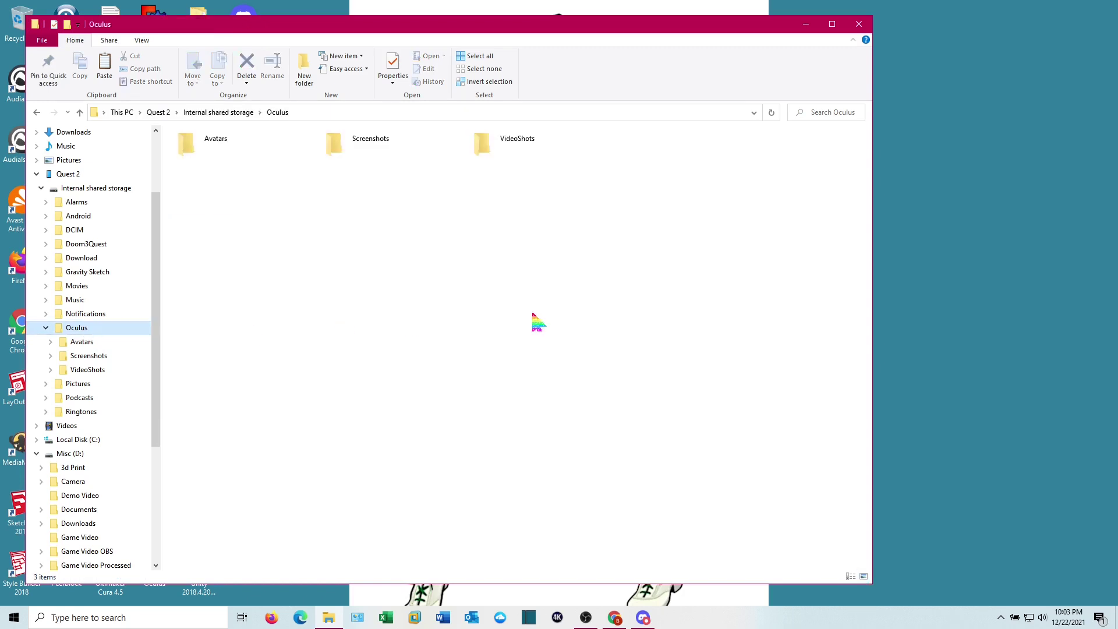
pyautogui.doubleClick(506, 142)
pyautogui.click(249, 156)
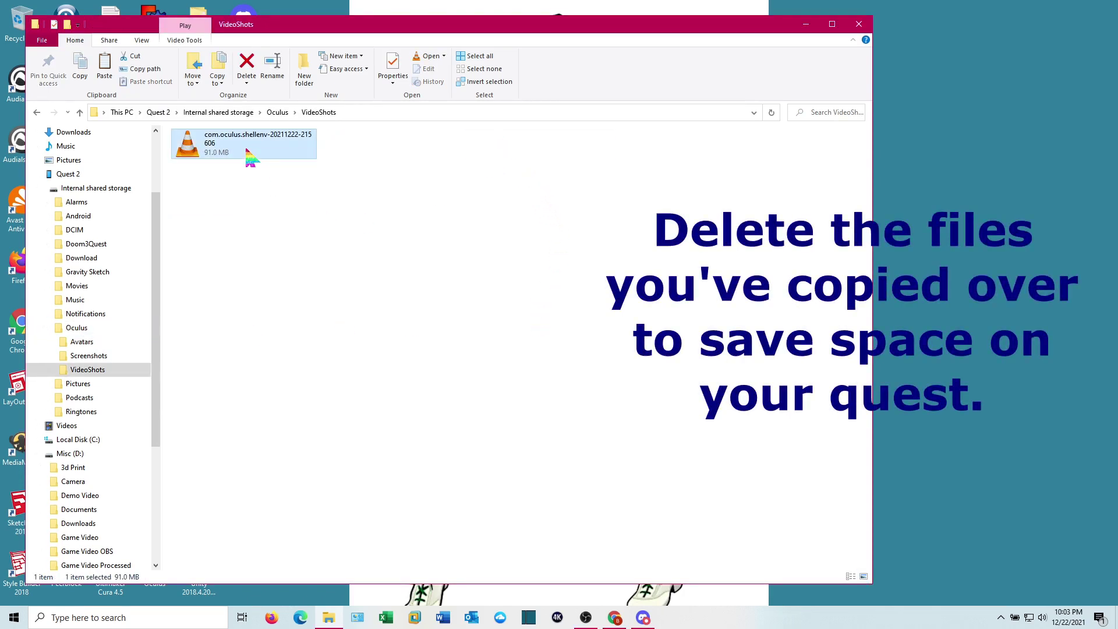
pyautogui.press('Delete')
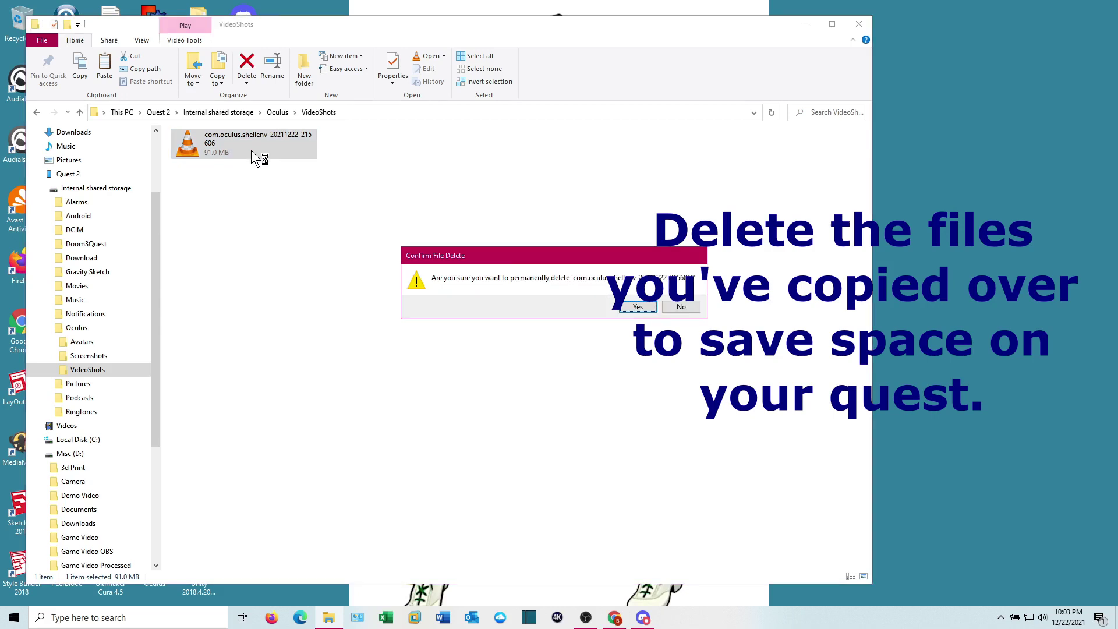
pyautogui.click(638, 305)
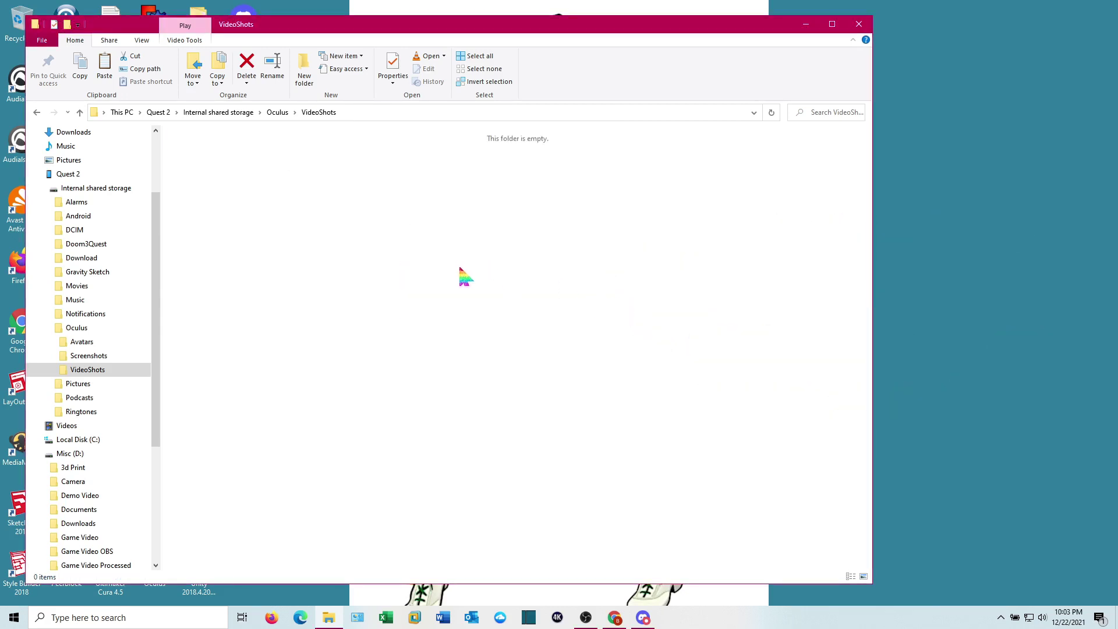
# Step: Copy all five JPGs from the headset's Oculus > Screenshots folder
pyautogui.click(278, 113)
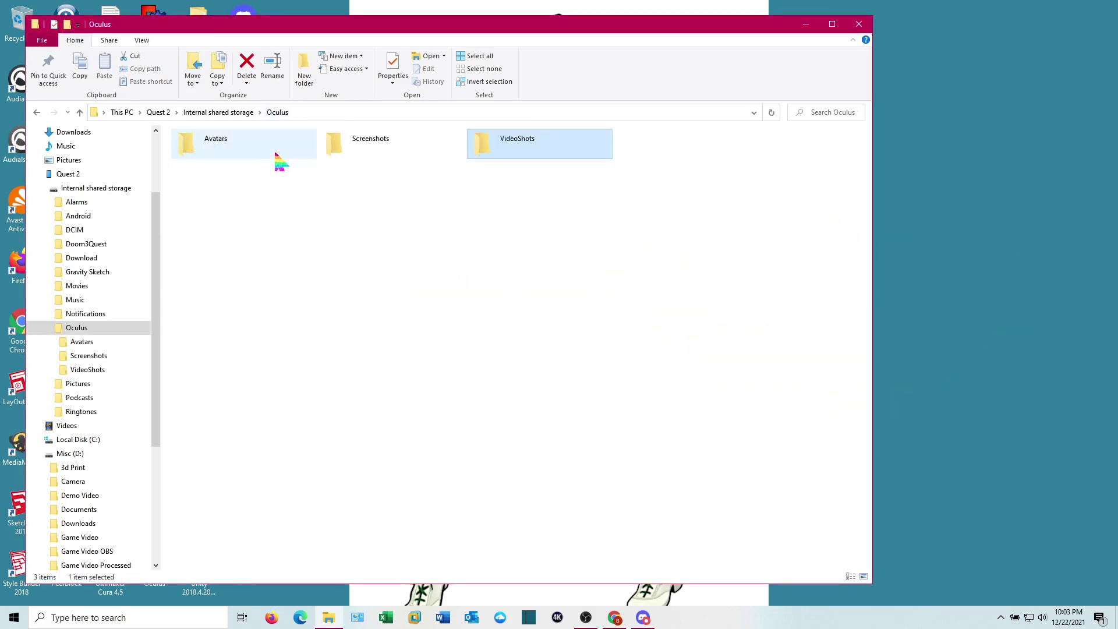
pyautogui.doubleClick(367, 154)
pyautogui.moveTo(213, 226); pyautogui.dragTo(685, 129)
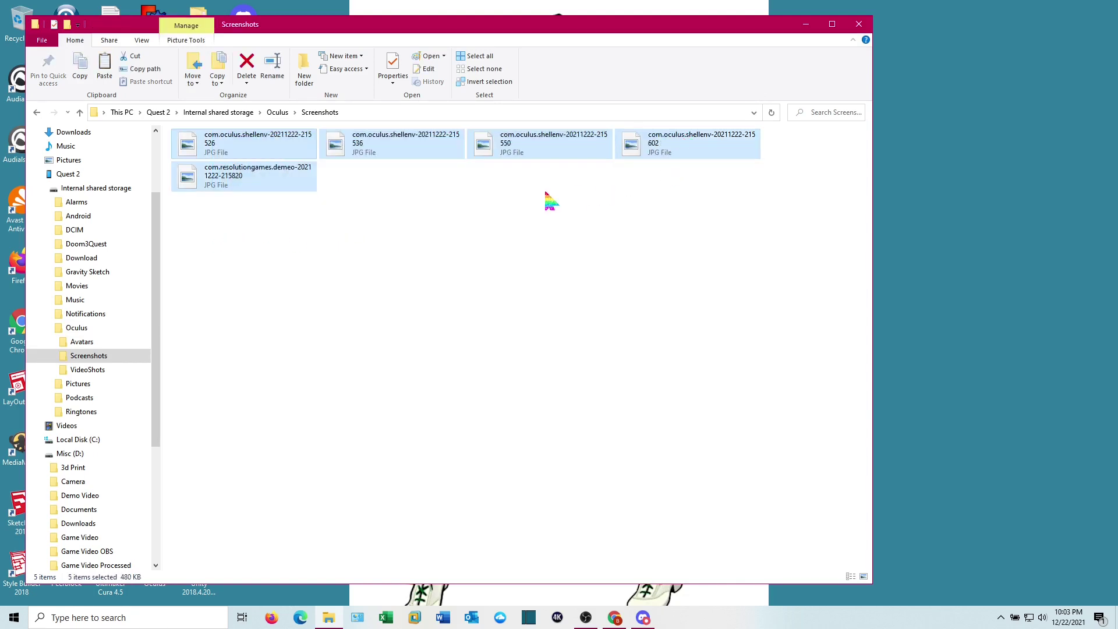
pyautogui.rightClick(399, 147)
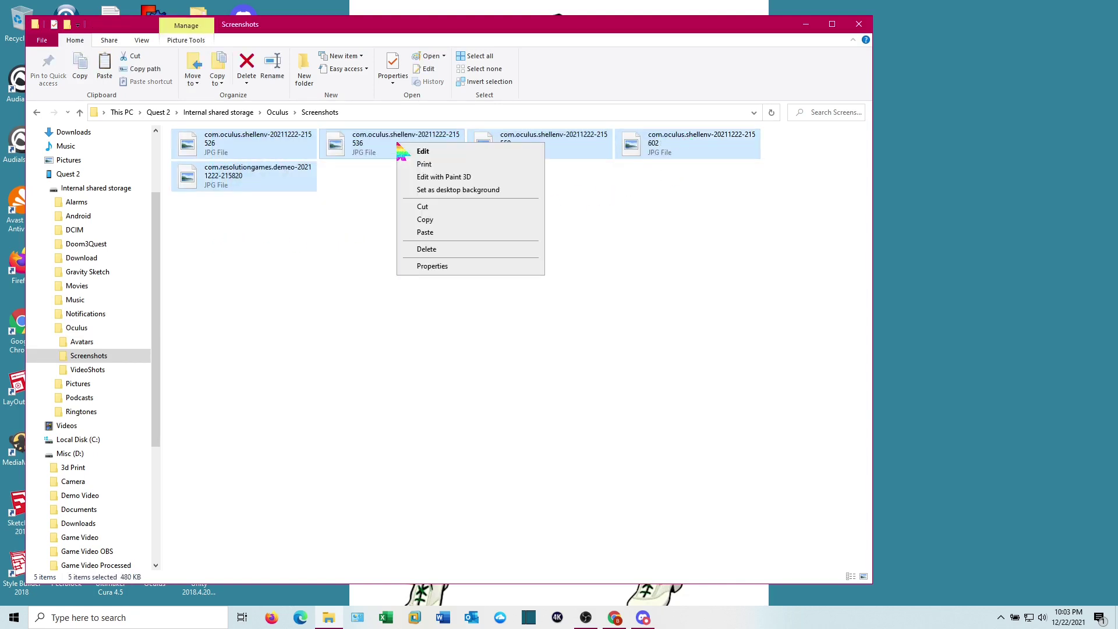
pyautogui.click(433, 221)
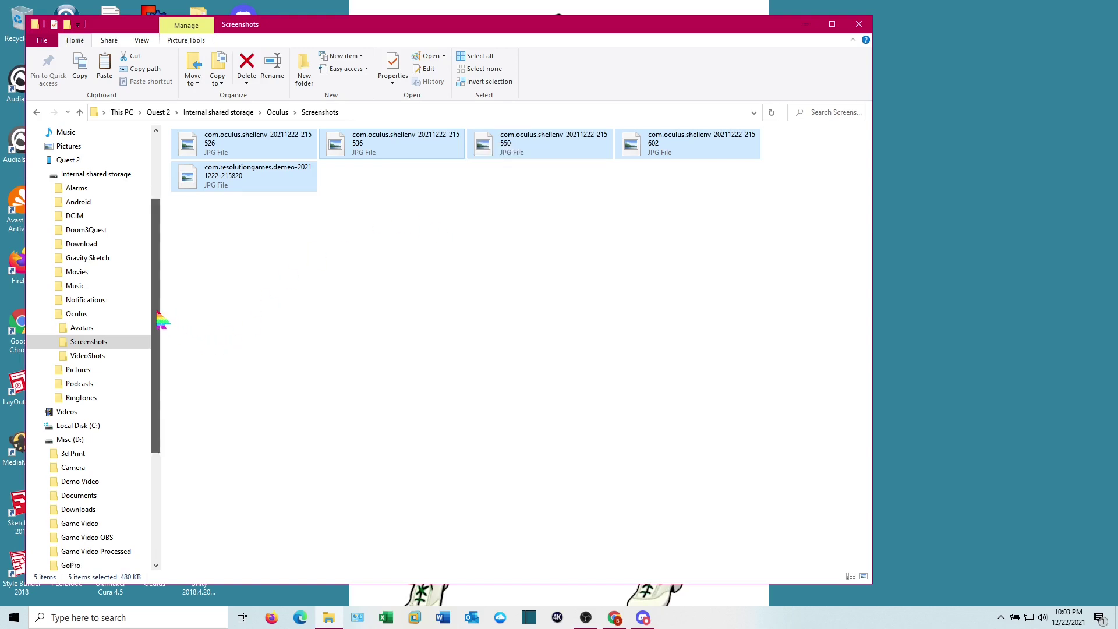
# Step: Paste the five screenshots into D:\Oculus Video and open the Quest 2 video for playback
pyautogui.moveTo(157, 319); pyautogui.dragTo(157, 429)
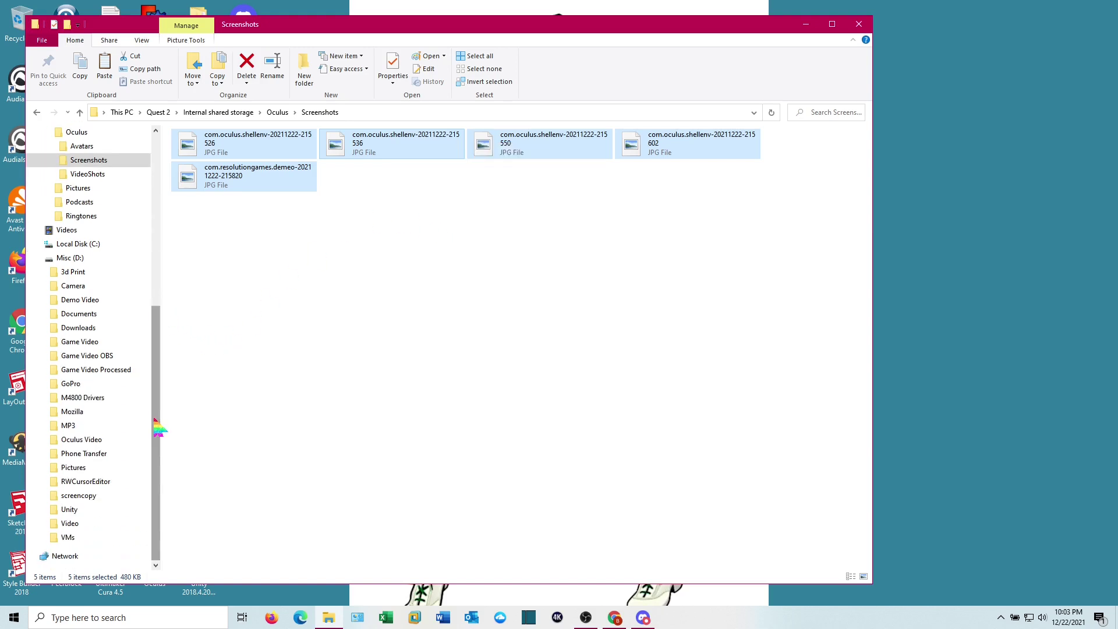
pyautogui.click(92, 439)
pyautogui.rightClick(331, 290)
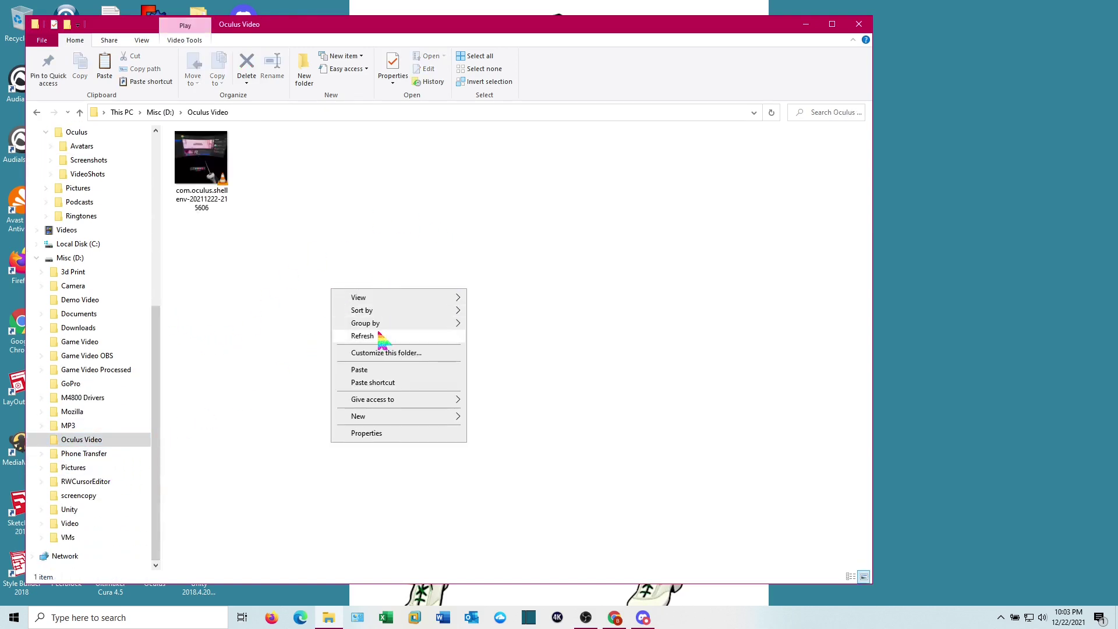
pyautogui.click(359, 370)
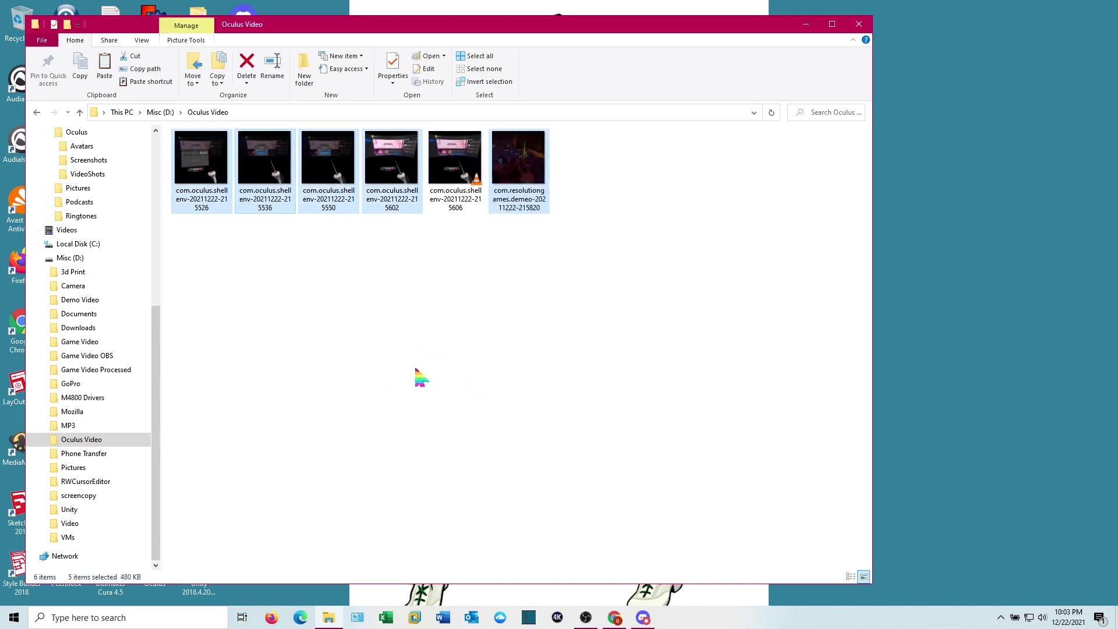
pyautogui.click(433, 256)
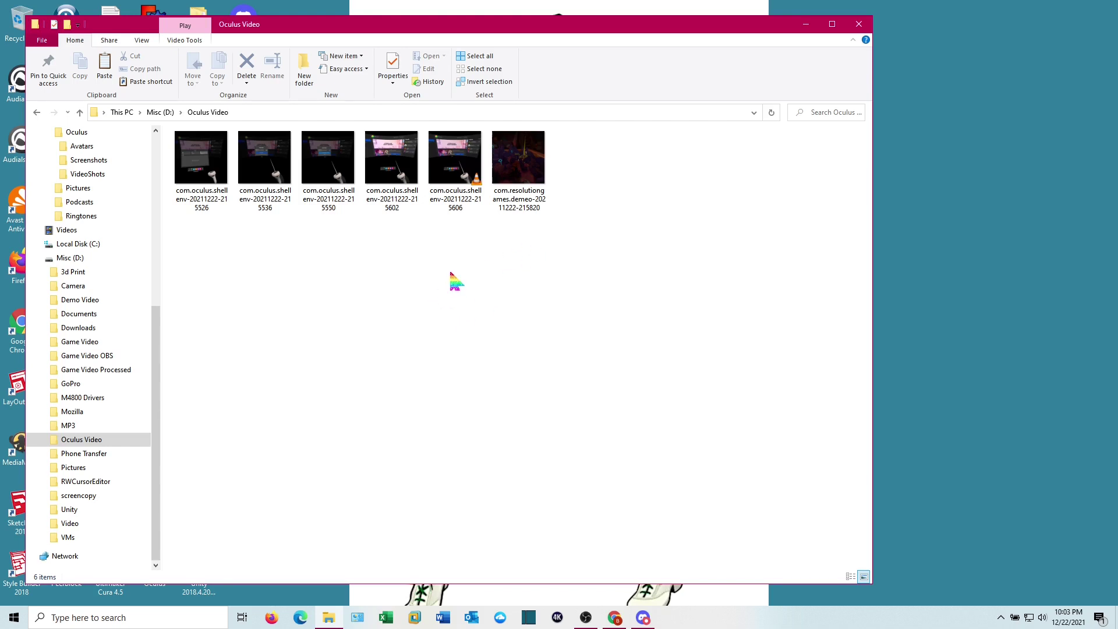
pyautogui.doubleClick(455, 174)
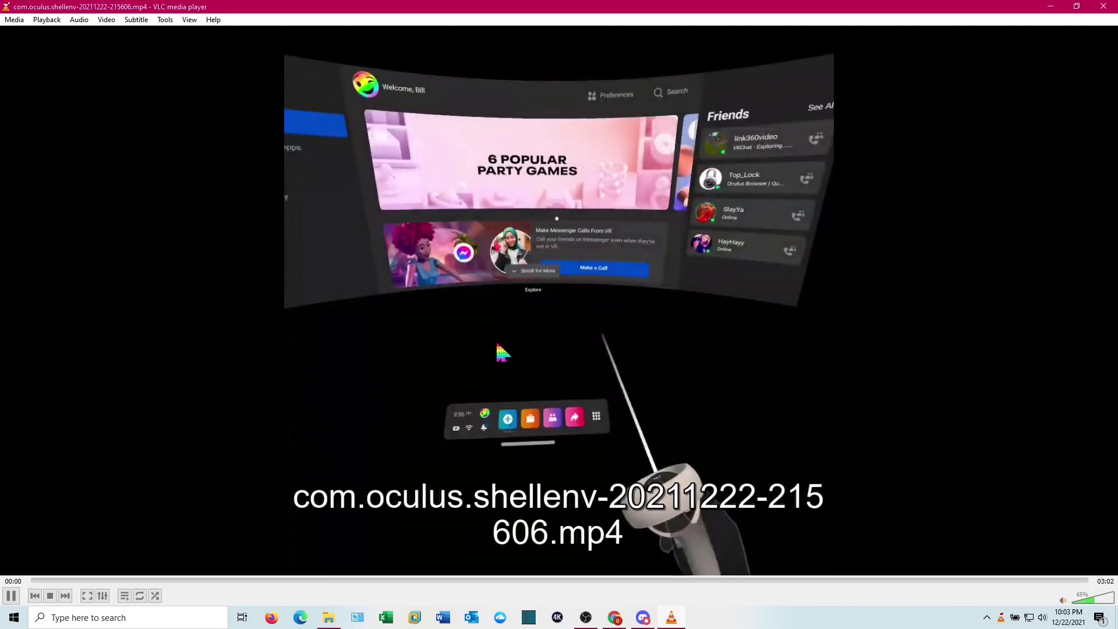
# Step: Seek VLC playback past 00:34 and the Demeo loading screen to the game board at 1:44
pyautogui.click(230, 581)
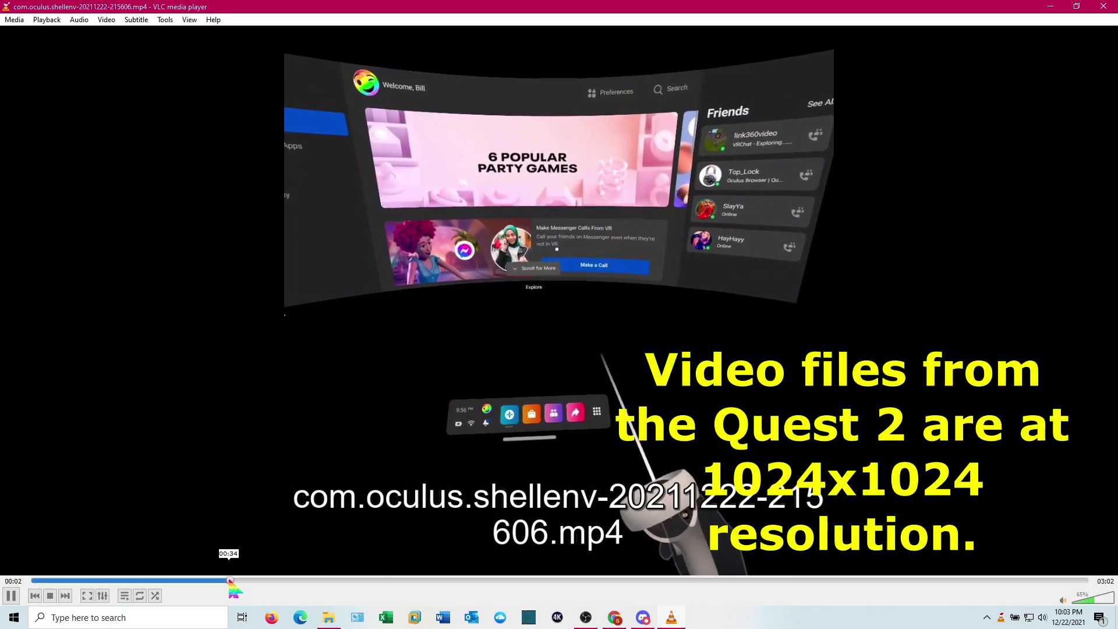
pyautogui.click(396, 581)
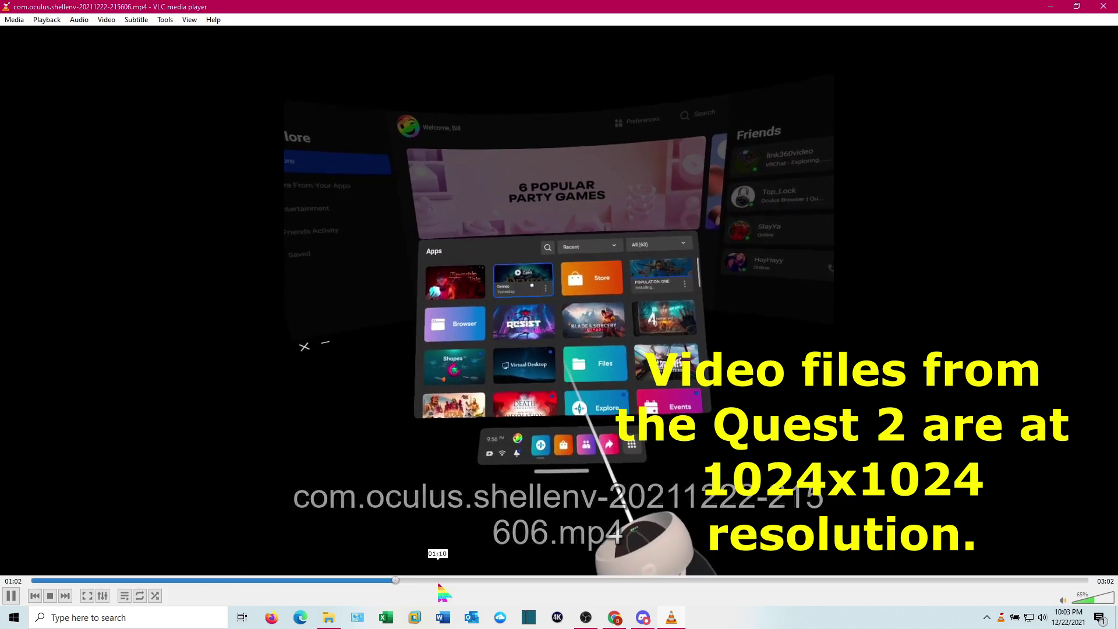
pyautogui.click(634, 581)
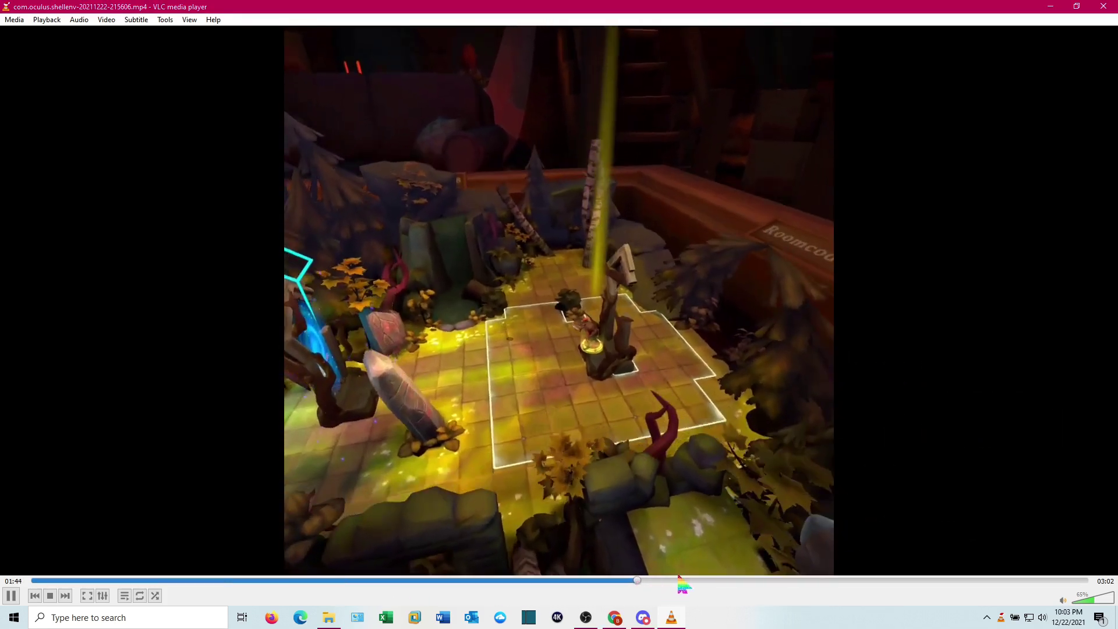